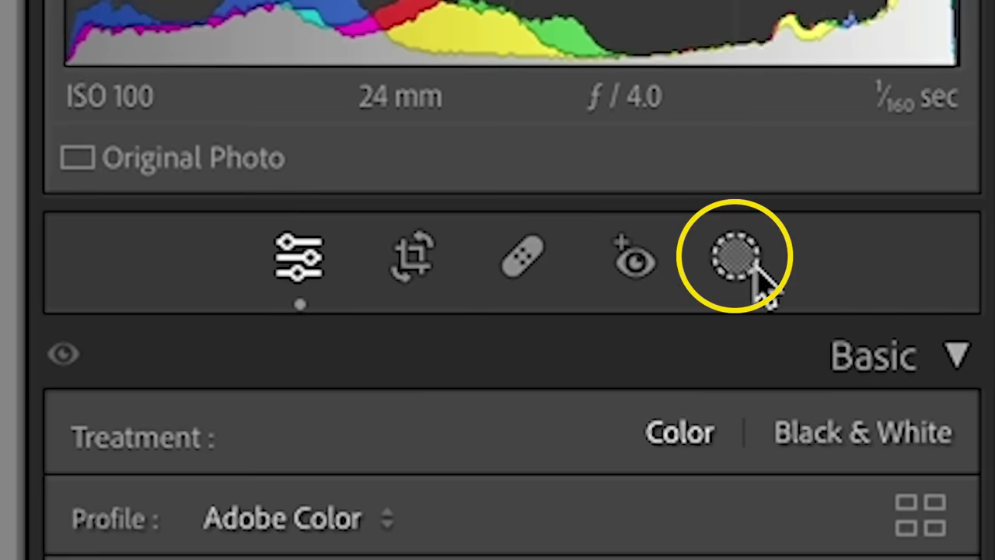
Mask the sky automatically and darken it with Exposure at −0.44 and Highlights at −100
{"action": "left_click", "coordinate": [742, 260]}
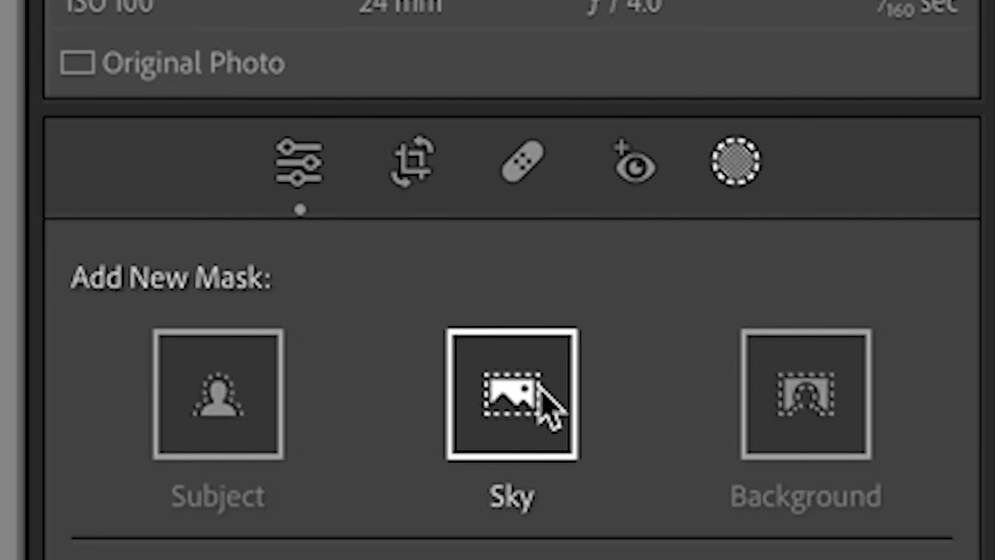
{"action": "left_click", "coordinate": [548, 404]}
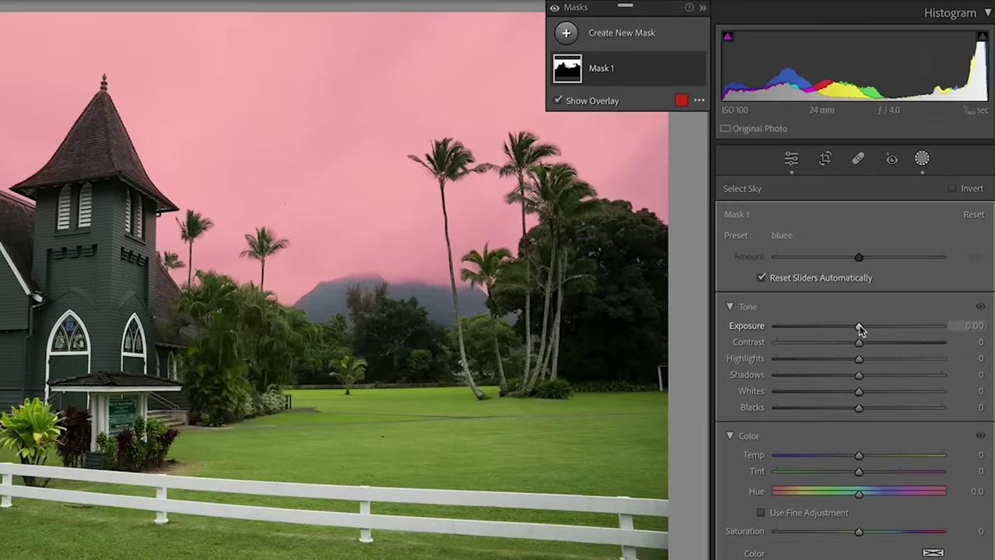
{"action": "left_click_drag", "start_coordinate": [860, 330], "coordinate": [853, 336]}
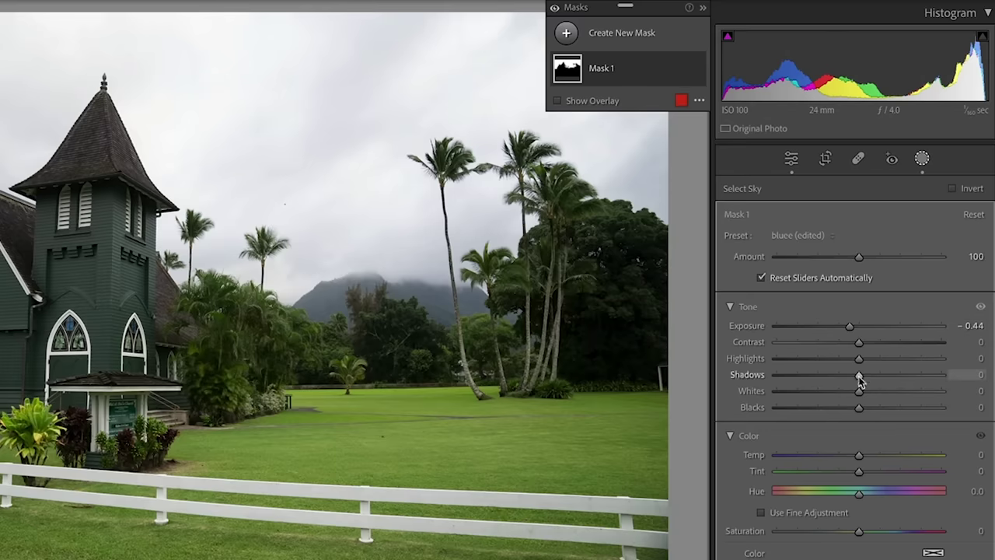
{"action": "left_click_drag", "start_coordinate": [859, 358], "coordinate": [788, 361]}
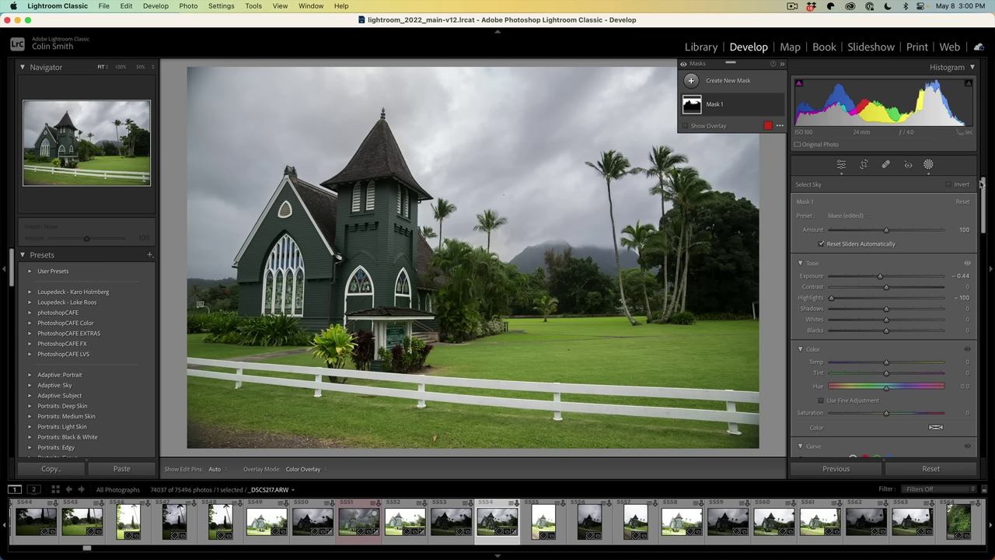
Try reshaping the sky mask's tone curve by adding and moving points in the shadows and highlights
{"action": "left_click_drag", "start_coordinate": [982, 182], "coordinate": [962, 221]}
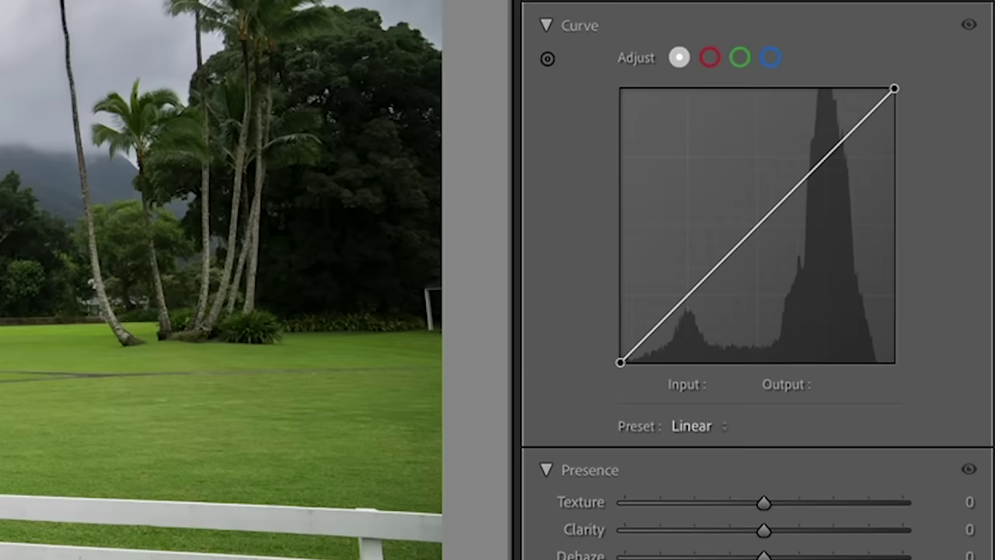
{"action": "left_click", "coordinate": [719, 265]}
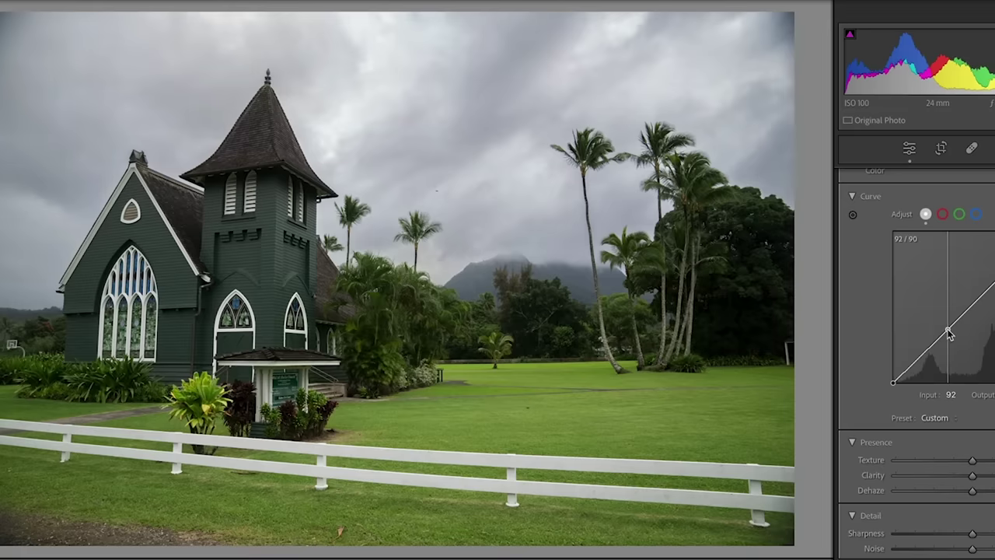
{"action": "left_click_drag", "start_coordinate": [949, 333], "coordinate": [962, 342]}
{"action": "left_click_drag", "start_coordinate": [872, 264], "coordinate": [891, 241]}
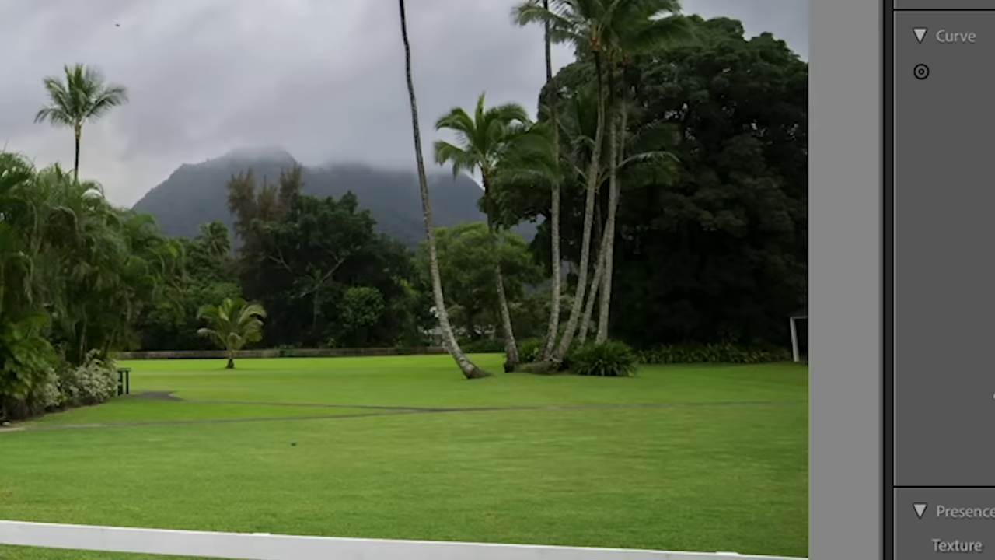
Use the curve's targeted adjustment on the bright clouds to set a point at input 200, output 176
{"action": "left_click", "coordinate": [922, 74]}
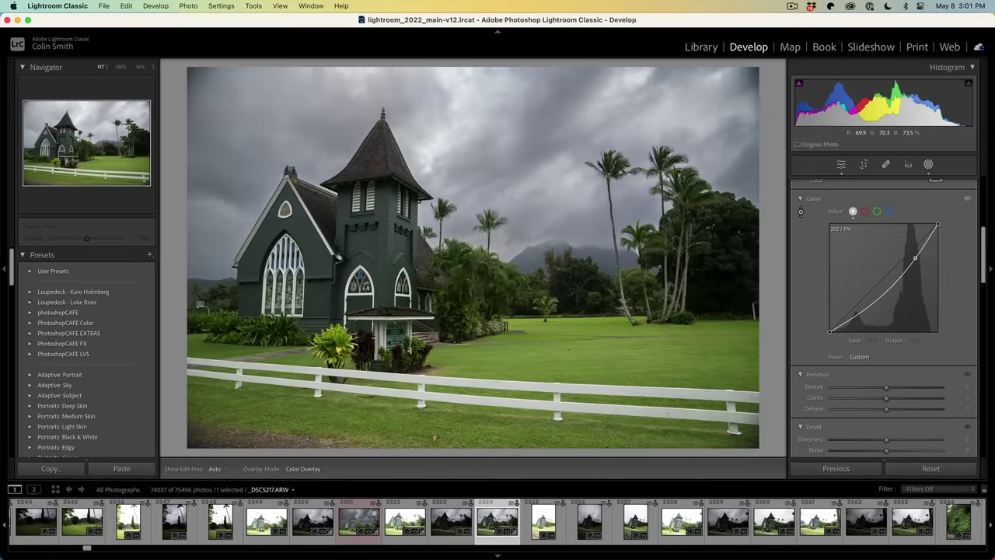
{"action": "left_click_drag", "start_coordinate": [476, 159], "coordinate": [474, 146]}
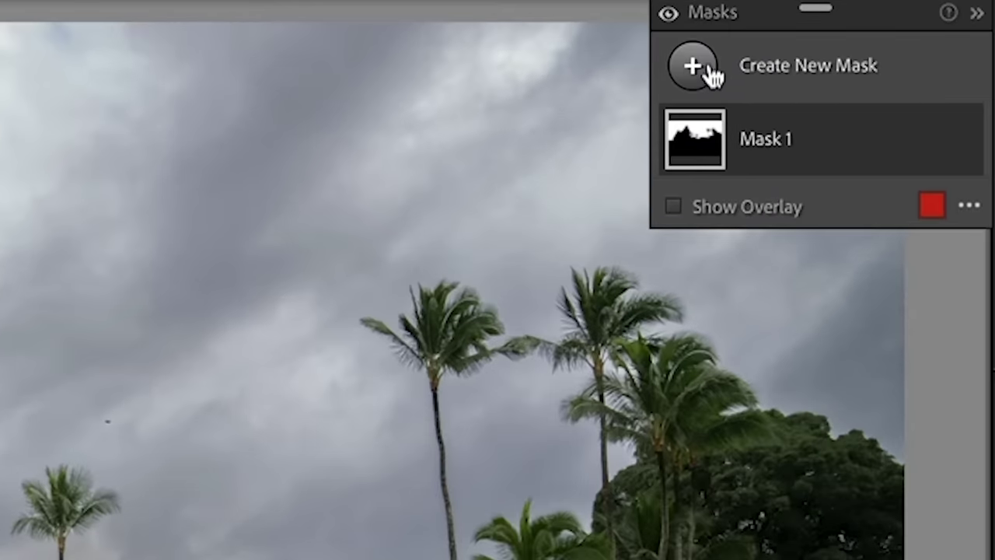
Try adding a second mask with Select Background and undo it
{"action": "left_click", "coordinate": [695, 82]}
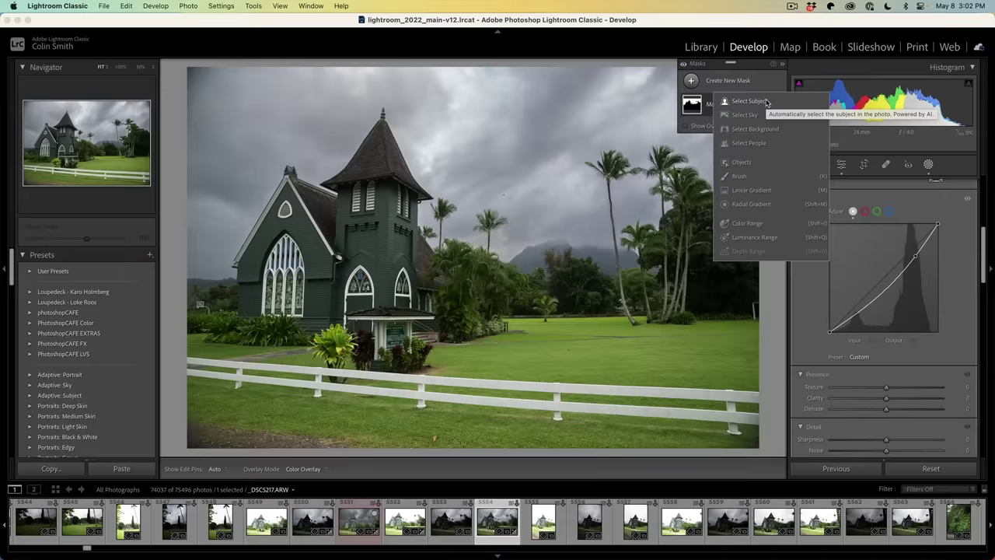
{"action": "left_click", "coordinate": [753, 129]}
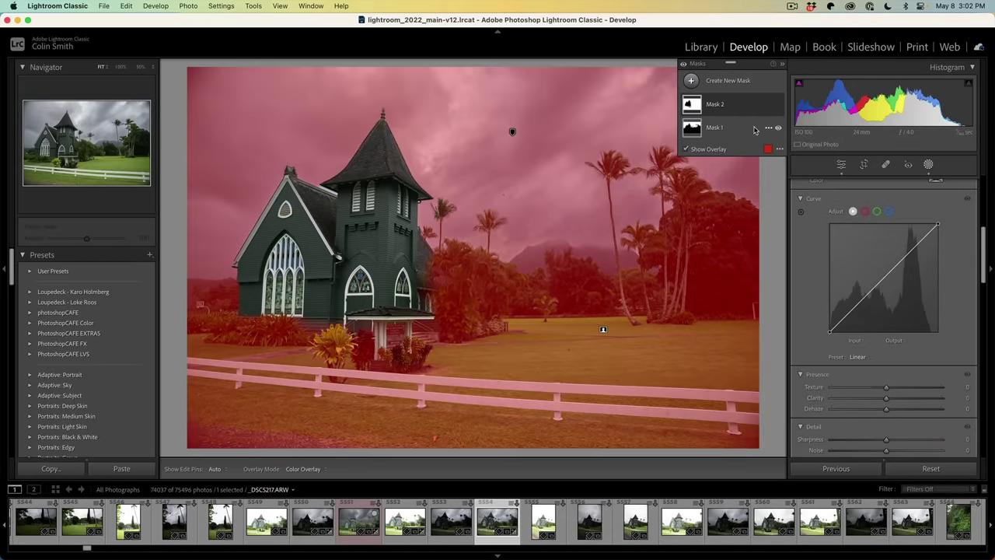
{"action": "key", "text": "super+z"}
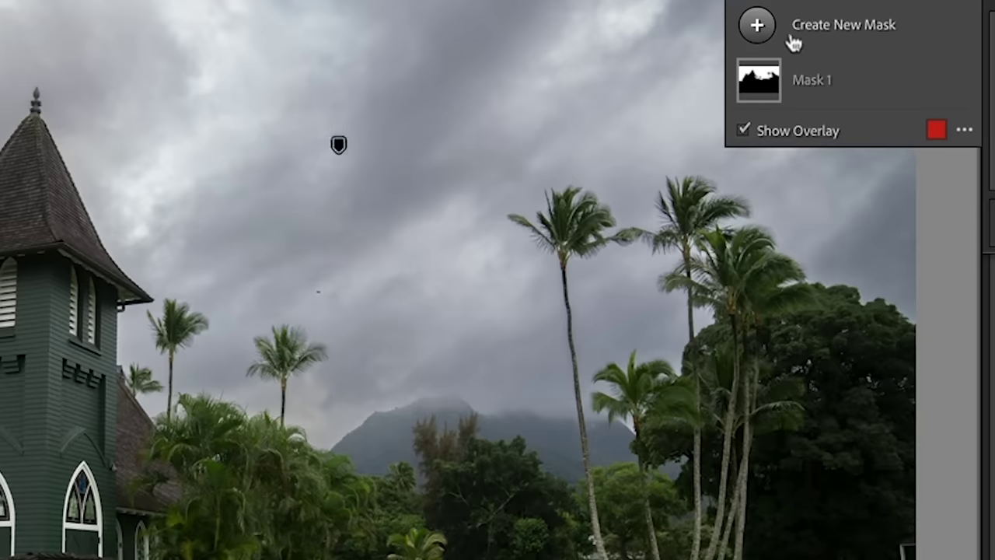
Create a second mask with Select Sky and invert it to cover the church and foreground
{"action": "left_click", "coordinate": [759, 26]}
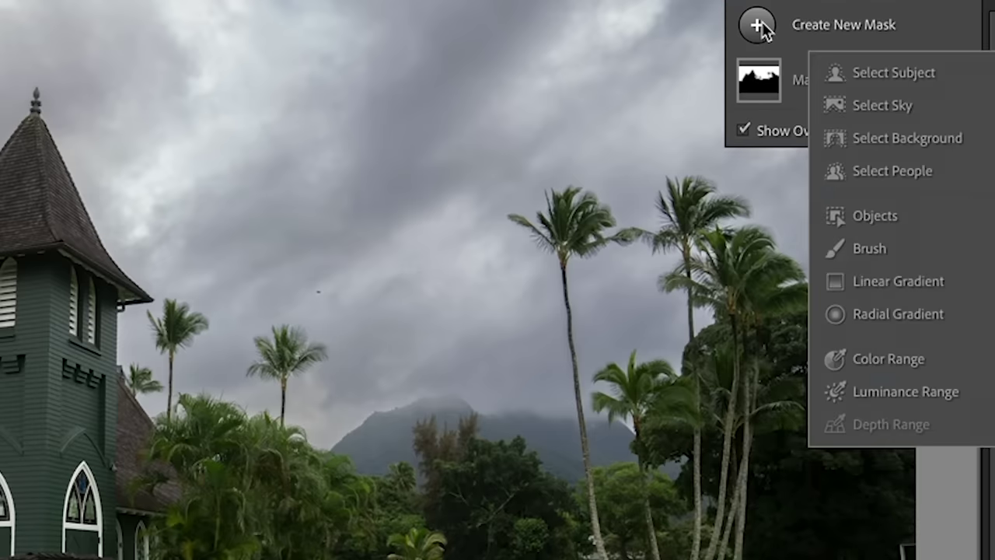
{"action": "left_click", "coordinate": [864, 105]}
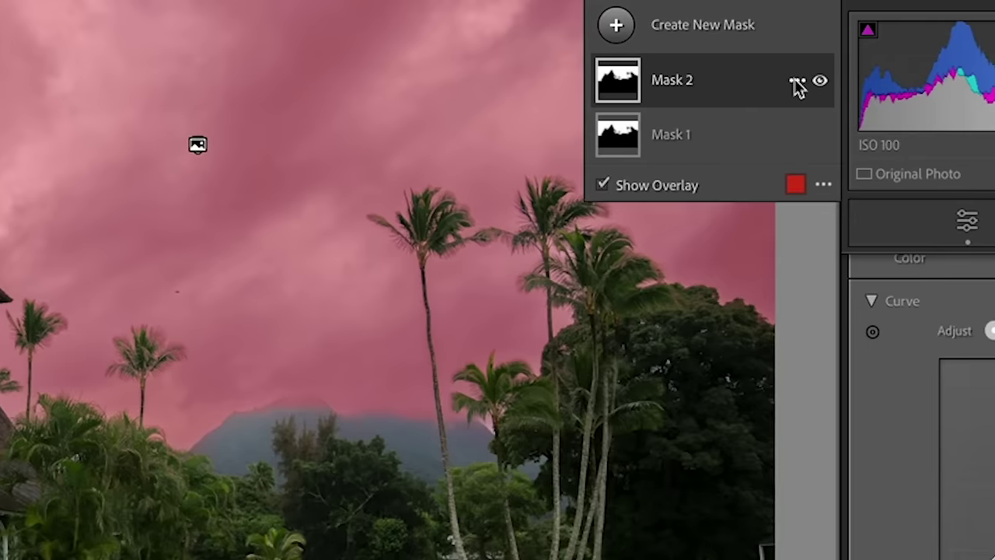
{"action": "left_click", "coordinate": [795, 79]}
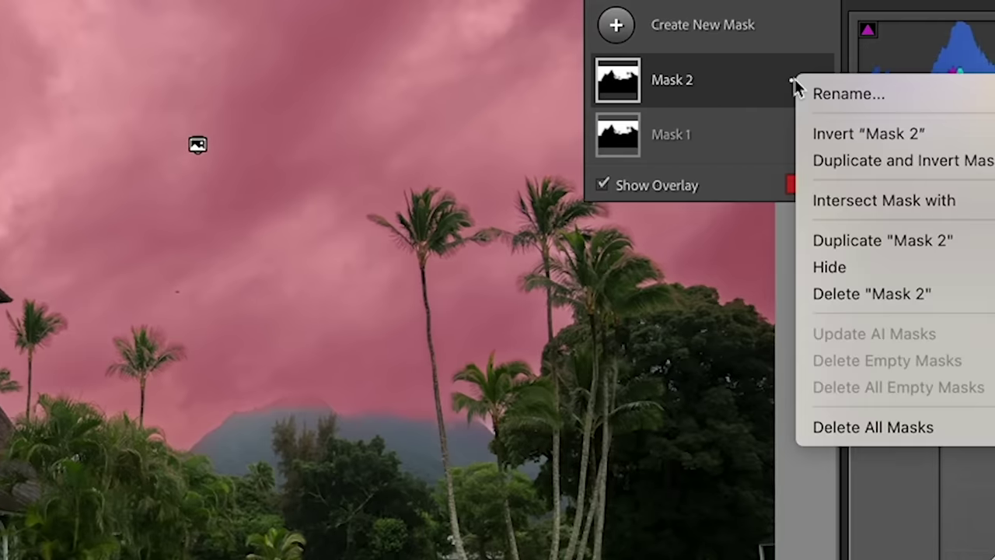
{"action": "left_click", "coordinate": [829, 134]}
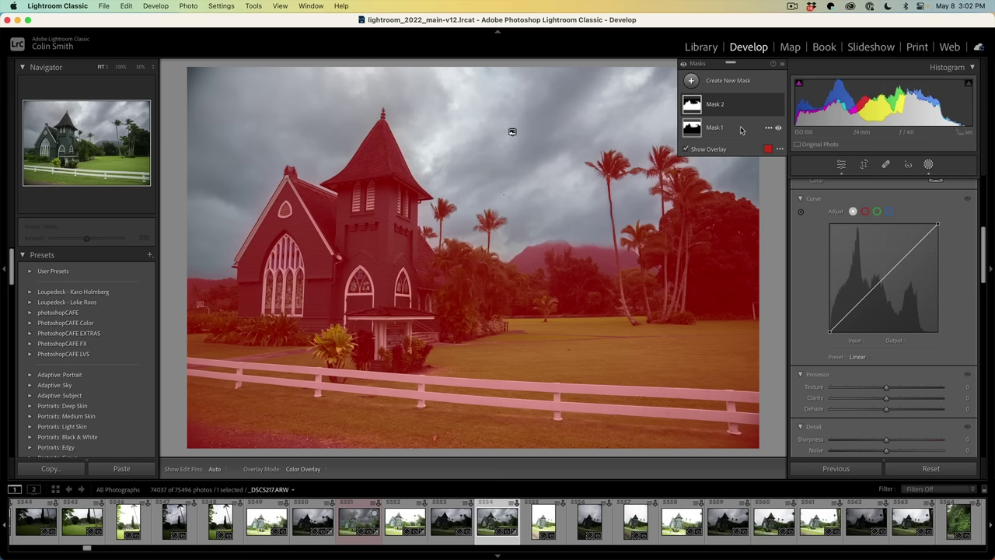
Lower the highlights and slightly raise the shadows of the inverted foreground mask
{"action": "scroll", "coordinate": [860, 217], "scroll_direction": "up", "scroll_amount": 5}
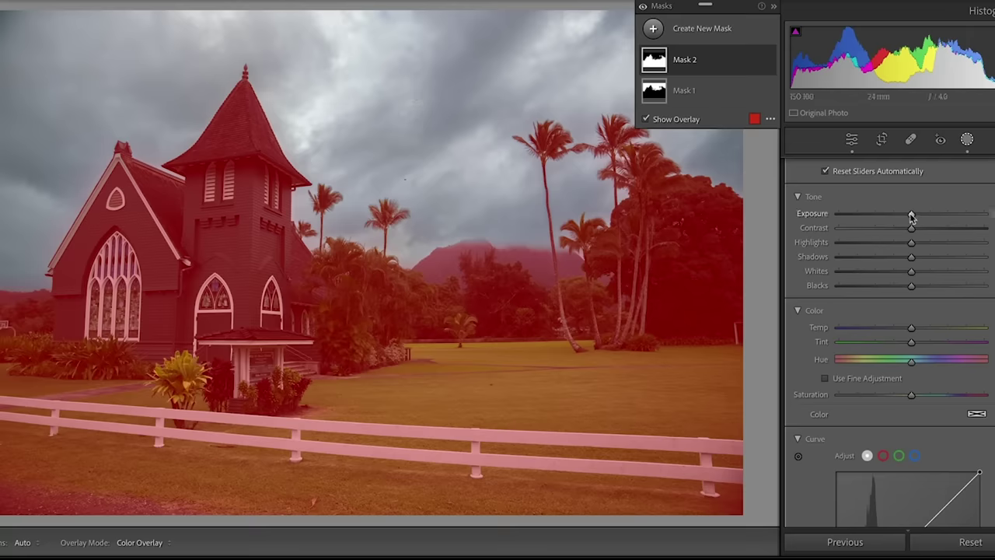
{"action": "left_click_drag", "start_coordinate": [912, 216], "coordinate": [920, 259]}
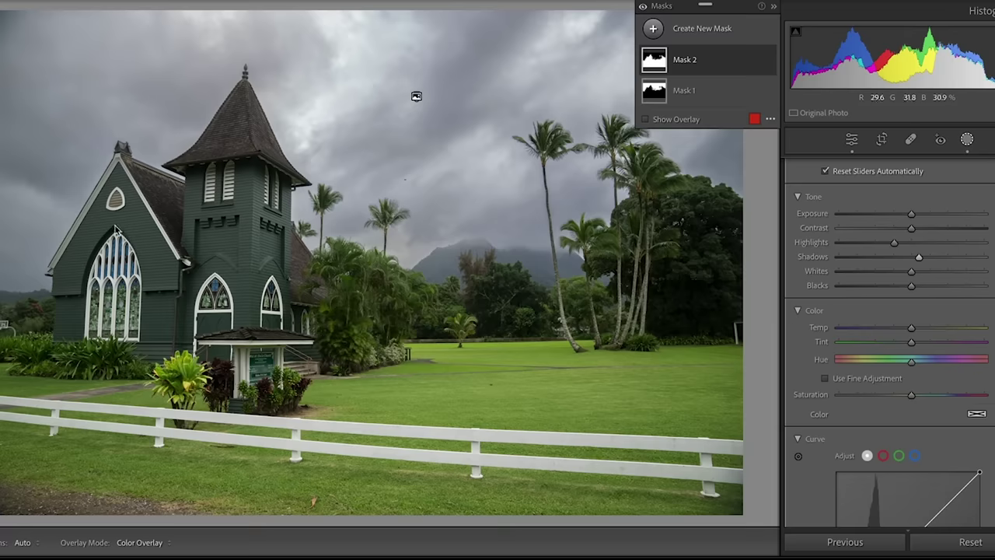
Brighten the dark church wall in the foreground mask with the curve's targeted adjustment
{"action": "scroll", "coordinate": [889, 344], "scroll_direction": "down", "scroll_amount": 5}
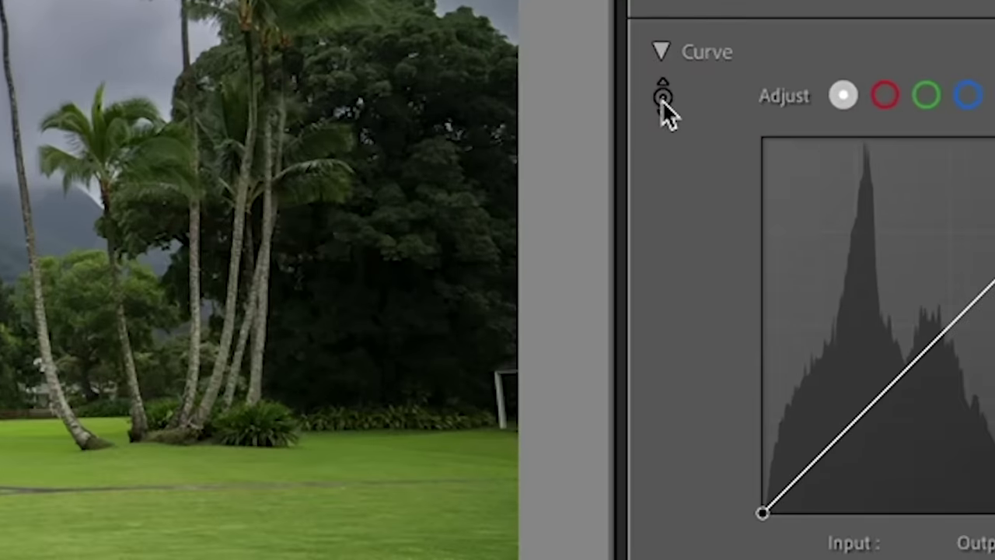
{"action": "left_click", "coordinate": [663, 97]}
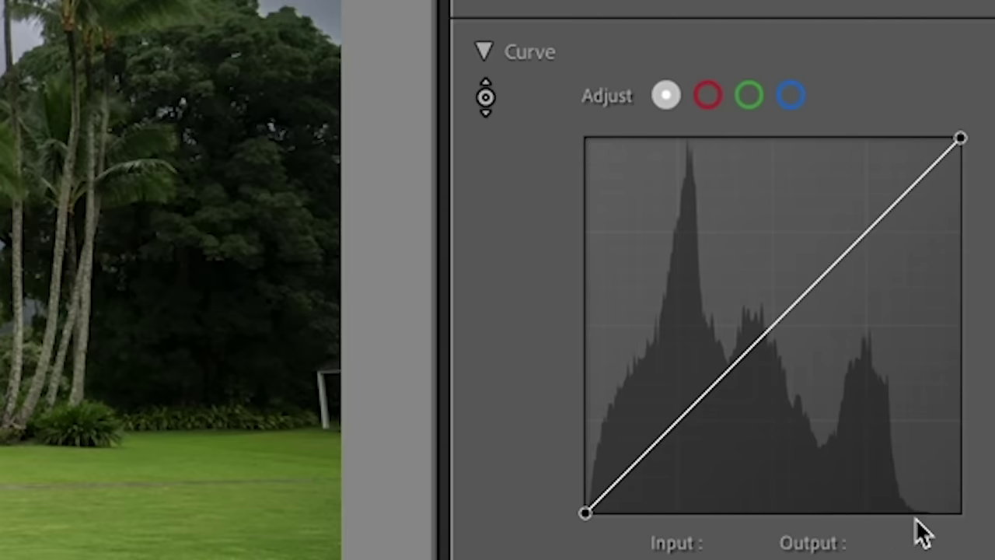
{"action": "left_click", "coordinate": [133, 222]}
{"action": "left_click_drag", "start_coordinate": [133, 222], "coordinate": [134, 194]}
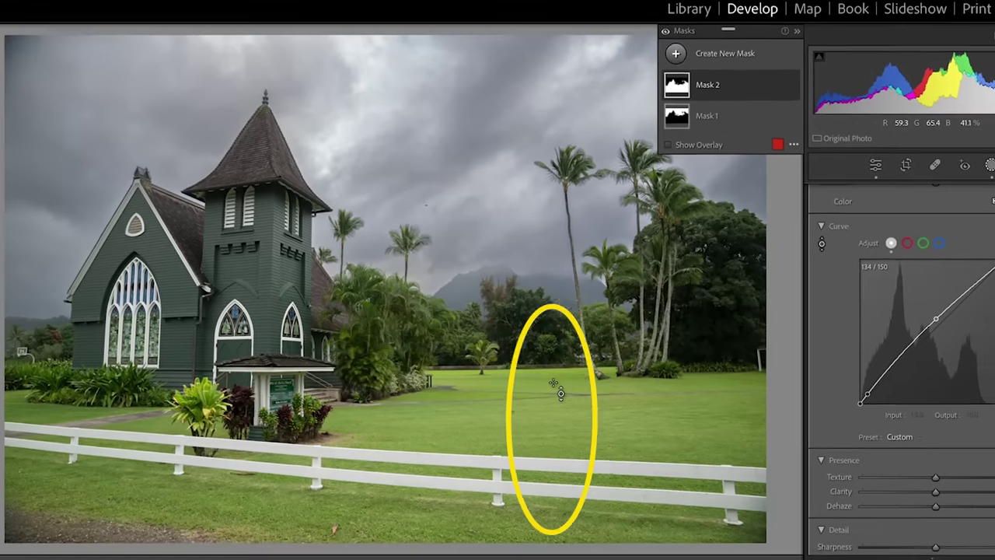
Darken the grass midtones by lowering the foreground mask's curve point at input 128 to output 124, with the mask overlays temporarily hidden
{"action": "key", "text": "h"}
{"action": "key", "text": "Down"}
{"action": "key", "text": "Down"}
{"action": "key", "text": "Down"}
{"action": "key", "text": "Down"}
{"action": "key", "text": "Down"}
{"action": "key", "text": "Down"}
{"action": "key", "text": "Down"}
{"action": "key", "text": "Down"}
{"action": "key", "text": "Down"}
{"action": "key", "text": "Down"}
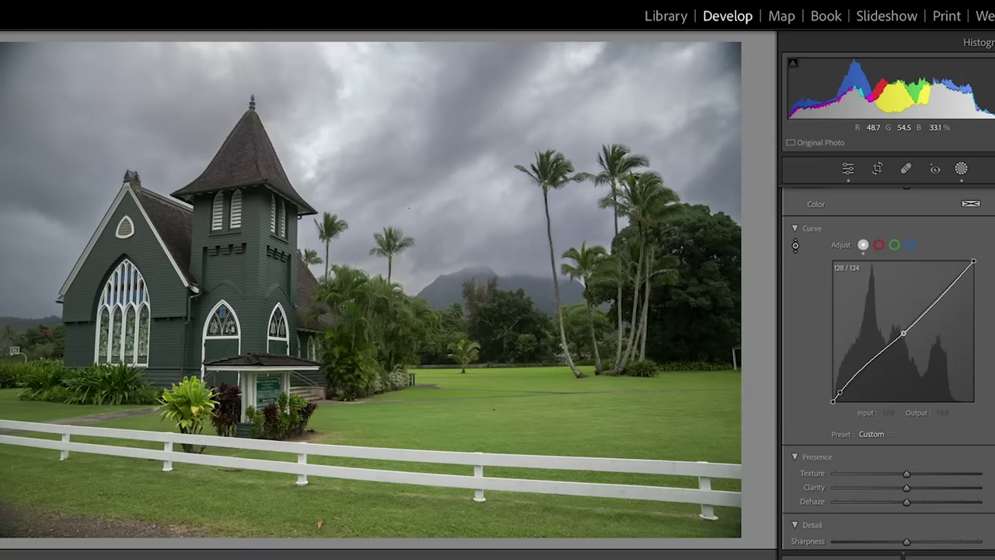
{"action": "key", "text": "h"}
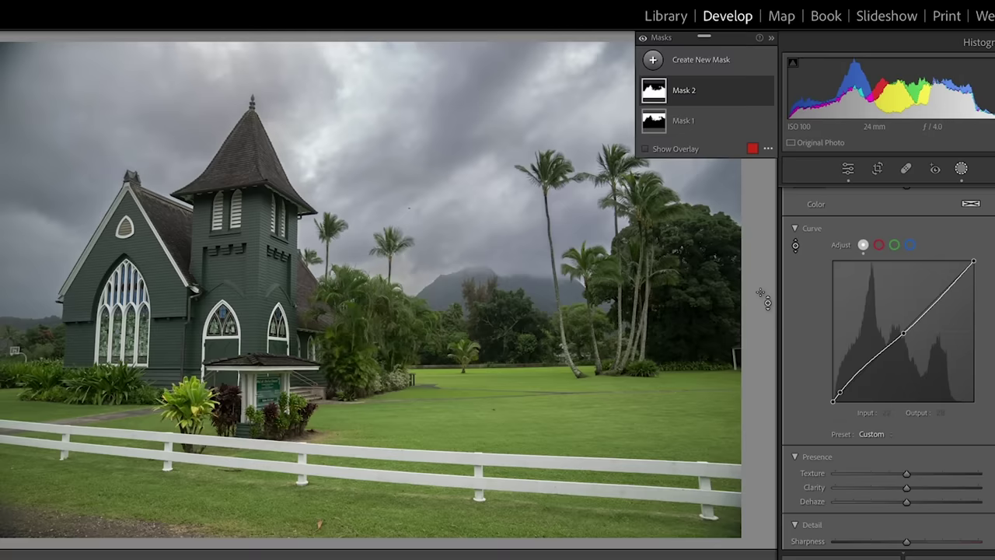
Compare the photo before and after the masked edits several times
{"action": "key", "text": "backslash"}
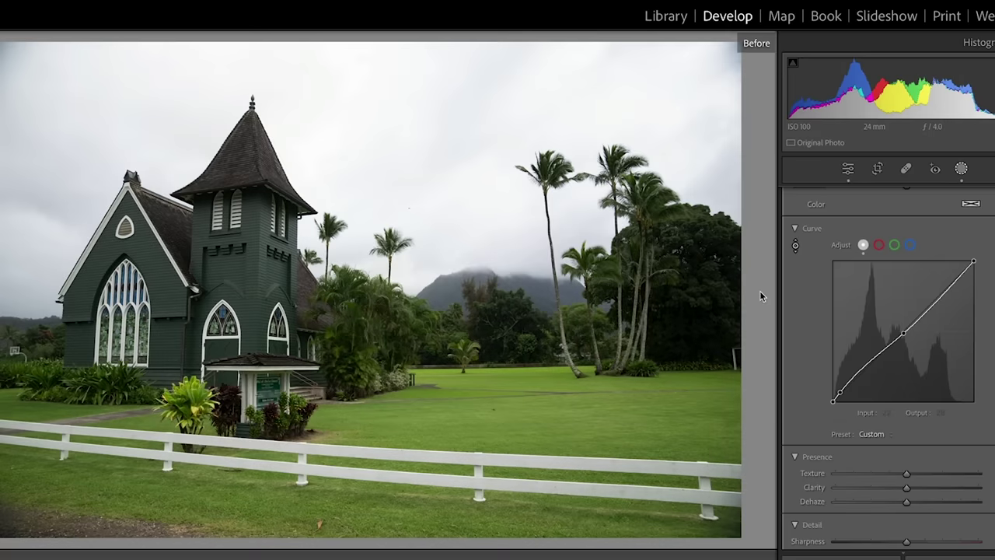
{"action": "key", "text": "backslash"}
{"action": "key", "text": "backslash"}
{"action": "key", "text": "backslash"}
{"action": "key", "text": "backslash"}
{"action": "key", "text": "backslash"}
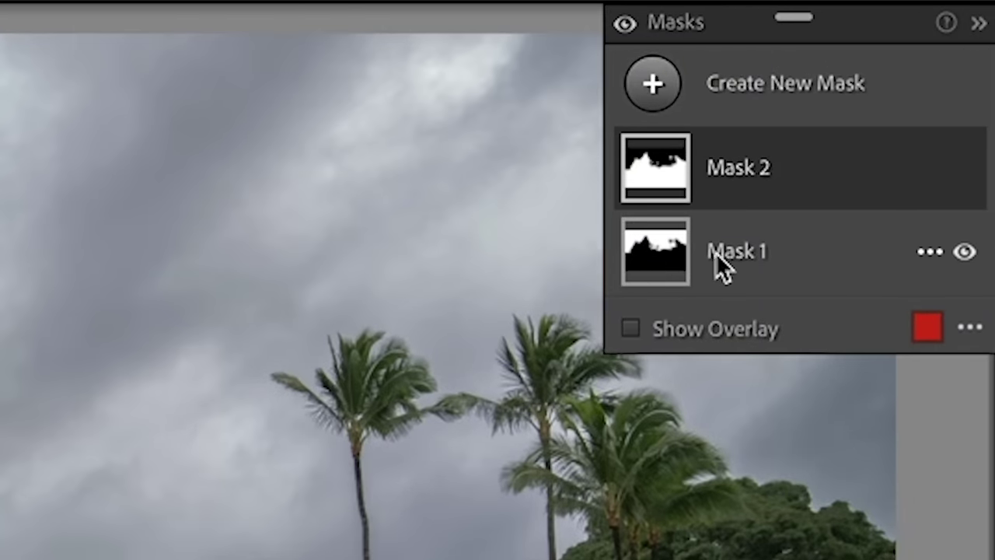
Select the sky mask, Mask 1, and go through the red, green and blue channels of its curve
{"action": "left_click", "coordinate": [717, 252]}
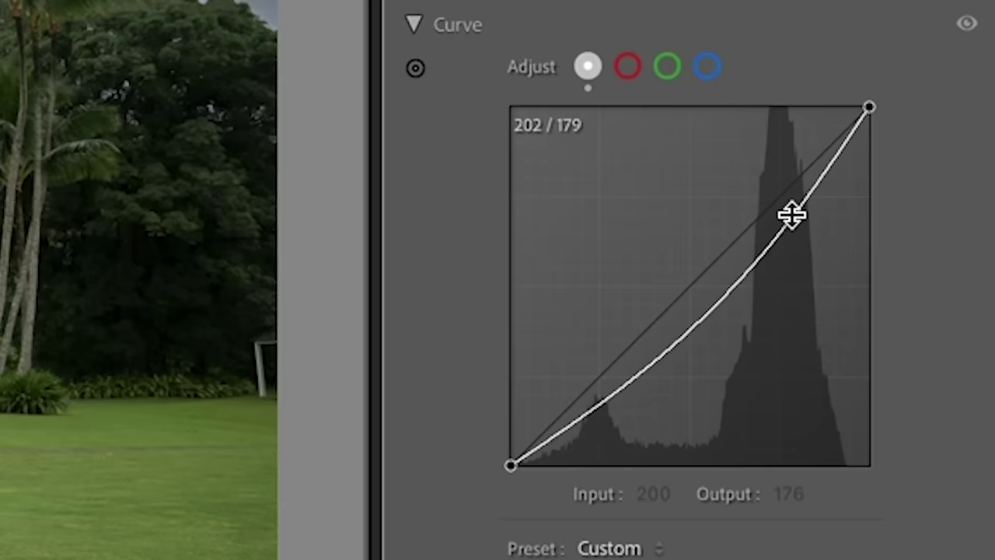
{"action": "left_click", "coordinate": [626, 66]}
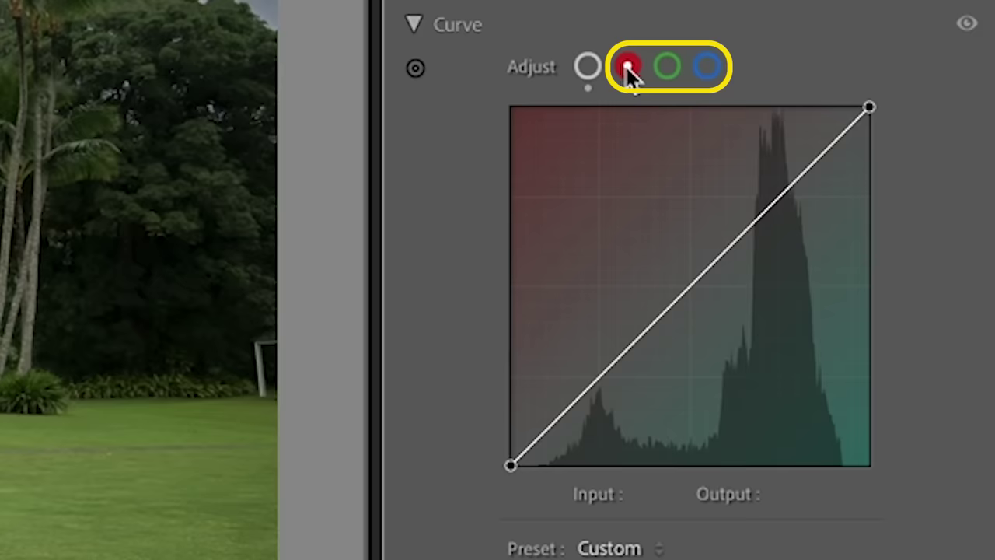
{"action": "left_click", "coordinate": [671, 67]}
{"action": "left_click", "coordinate": [707, 67]}
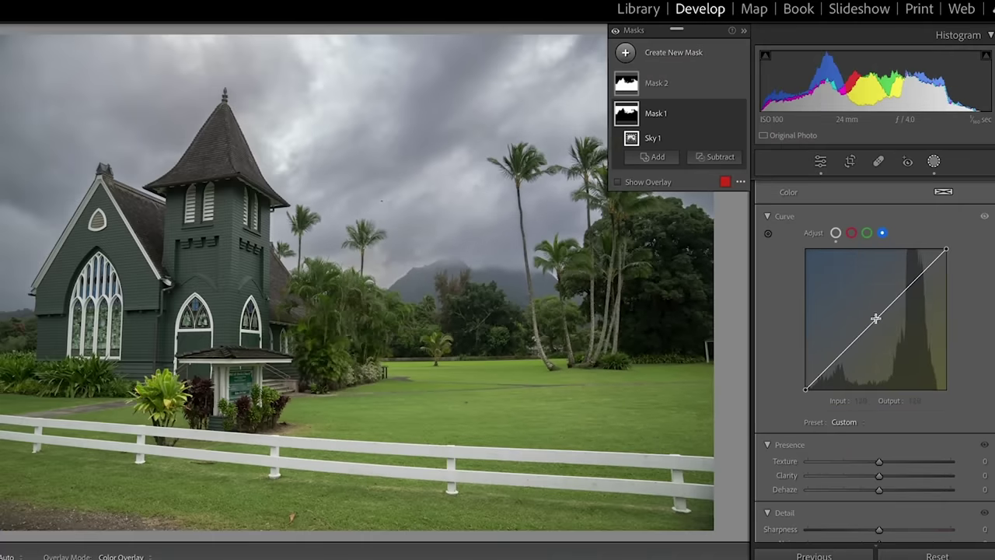
Try shifting the sky's colour by moving midtone and highlight points on the blue channel curve
{"action": "mouse_move", "coordinate": [864, 316]}
{"action": "left_mouse_down"}
{"action": "mouse_move", "coordinate": [848, 284]}
{"action": "mouse_move", "coordinate": [874, 300]}
{"action": "left_mouse_up"}
{"action": "double_click", "coordinate": [874, 300]}
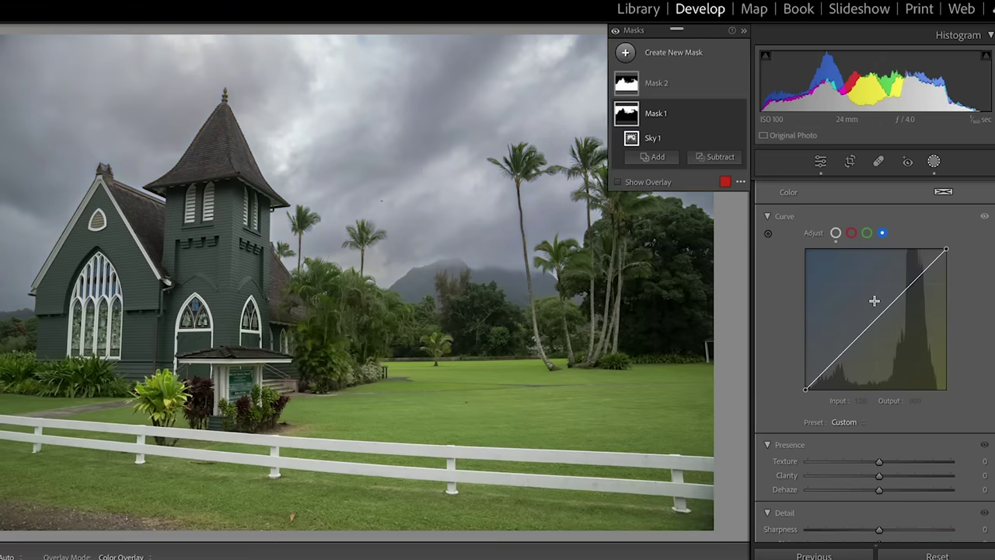
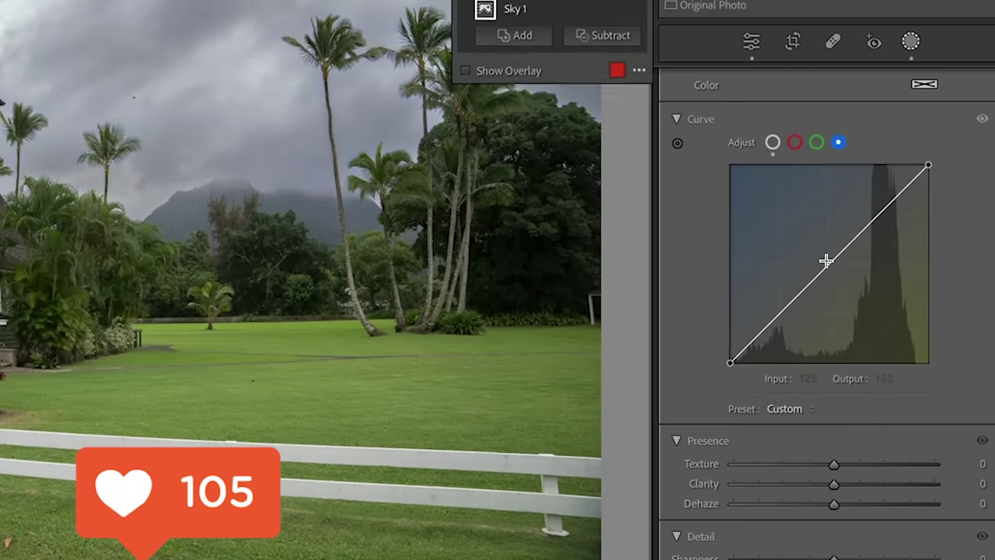
{"action": "left_click_drag", "start_coordinate": [717, 263], "coordinate": [693, 229]}
{"action": "left_click_drag", "start_coordinate": [812, 237], "coordinate": [832, 266]}
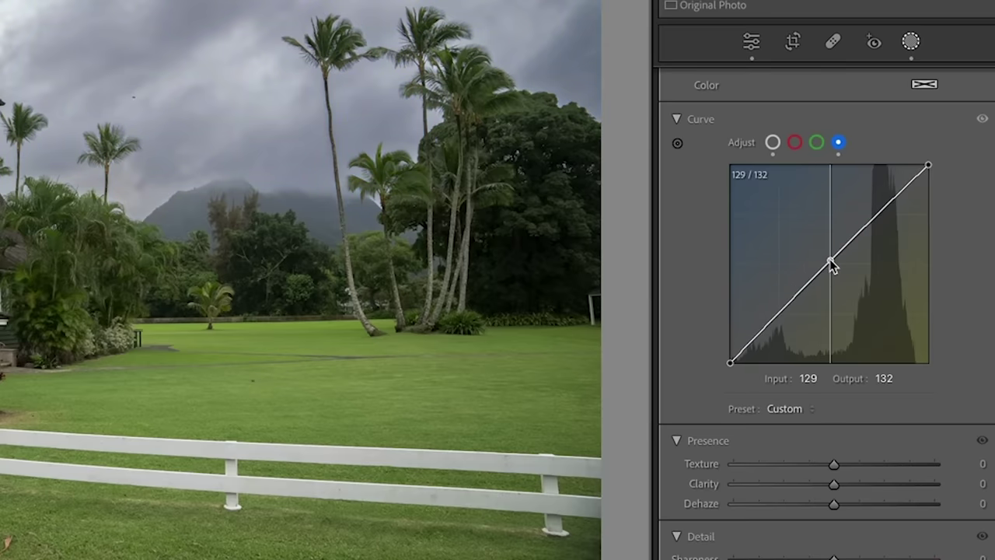
{"action": "left_click_drag", "start_coordinate": [831, 261], "coordinate": [904, 195]}
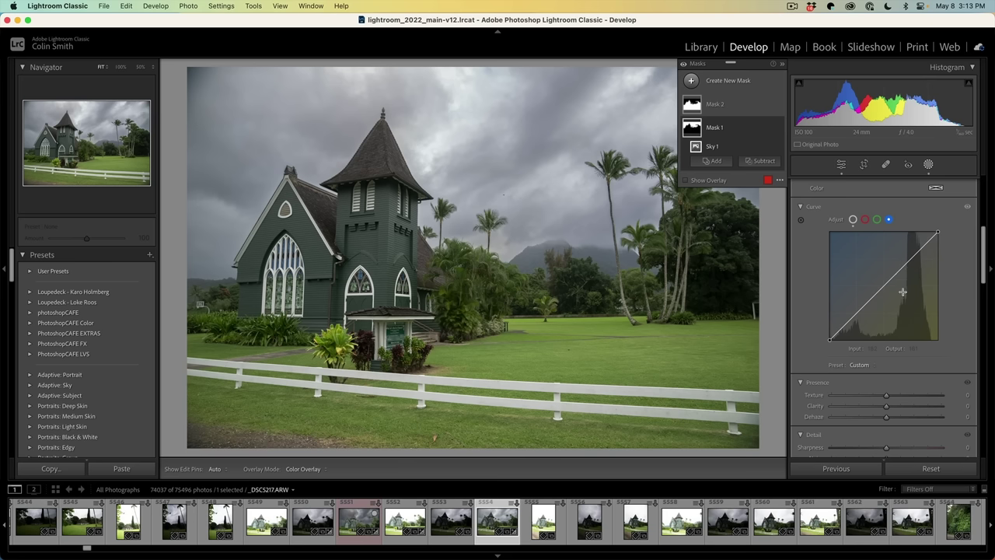
Tint the clouds by replacing the sky mask's red-channel midtone point with a raised highlight point at input 209, output 218
{"action": "left_click", "coordinate": [865, 221]}
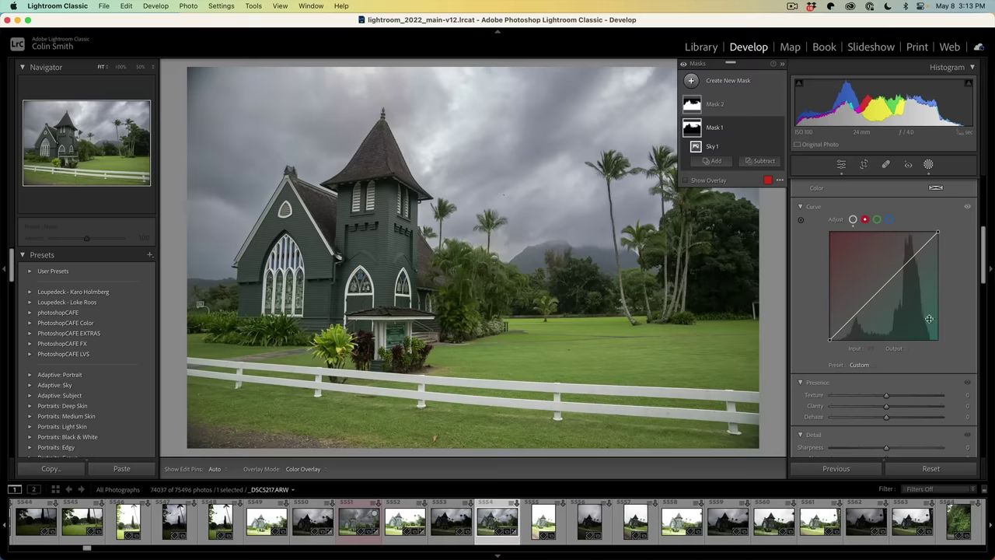
{"action": "mouse_move", "coordinate": [894, 286]}
{"action": "left_mouse_down"}
{"action": "mouse_move", "coordinate": [900, 295]}
{"action": "mouse_move", "coordinate": [887, 285]}
{"action": "left_mouse_up"}
{"action": "left_click", "coordinate": [877, 220]}
{"action": "mouse_move", "coordinate": [885, 280]}
{"action": "left_mouse_down"}
{"action": "mouse_move", "coordinate": [897, 296]}
{"action": "mouse_move", "coordinate": [867, 263]}
{"action": "mouse_move", "coordinate": [897, 293]}
{"action": "mouse_move", "coordinate": [887, 282]}
{"action": "left_mouse_up"}
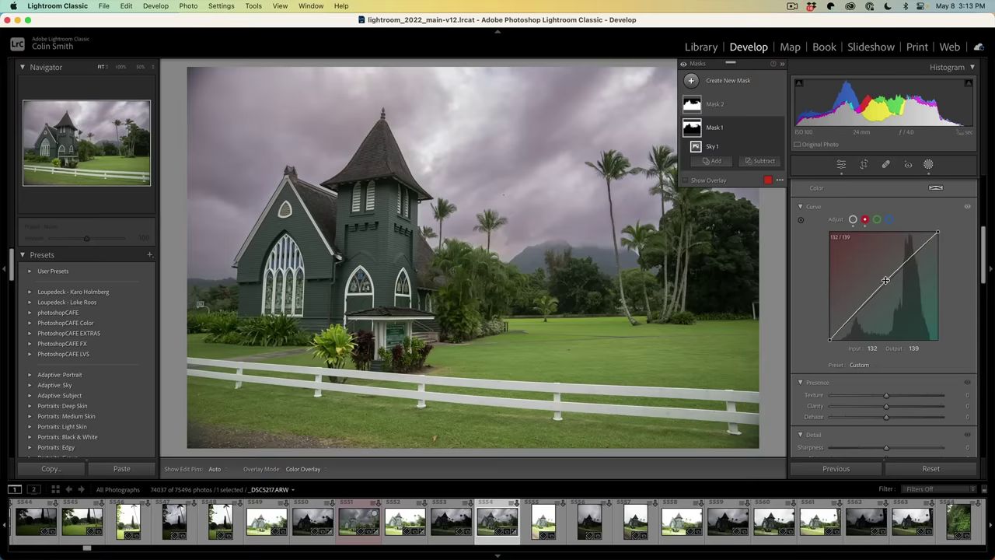
{"action": "double_click", "coordinate": [884, 281]}
{"action": "left_click_drag", "start_coordinate": [919, 248], "coordinate": [927, 236]}
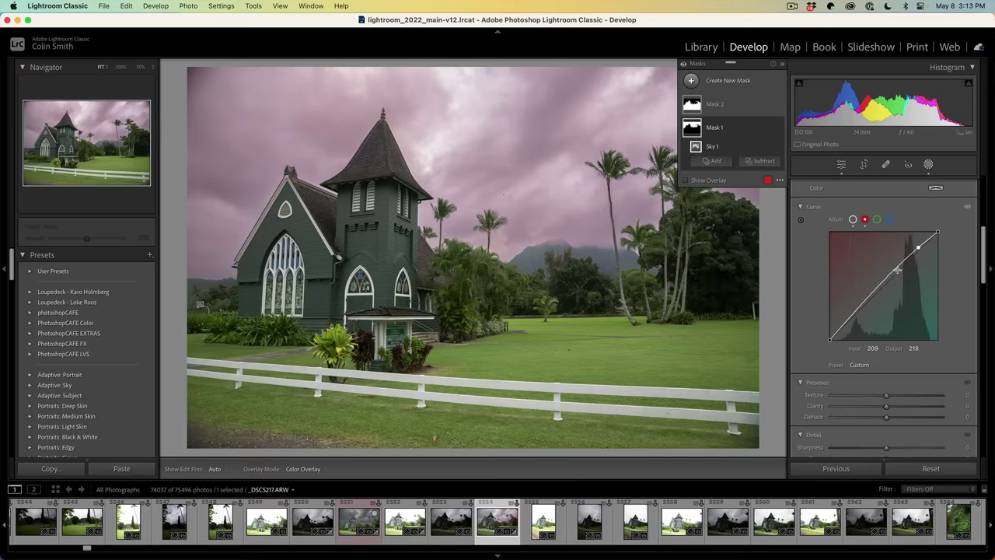
Rein in the sky mask's red midtones with a curve point, and warm the clouds by lowering the blue highlights while holding the blue midtones
{"action": "left_click_drag", "start_coordinate": [879, 288], "coordinate": [880, 286]}
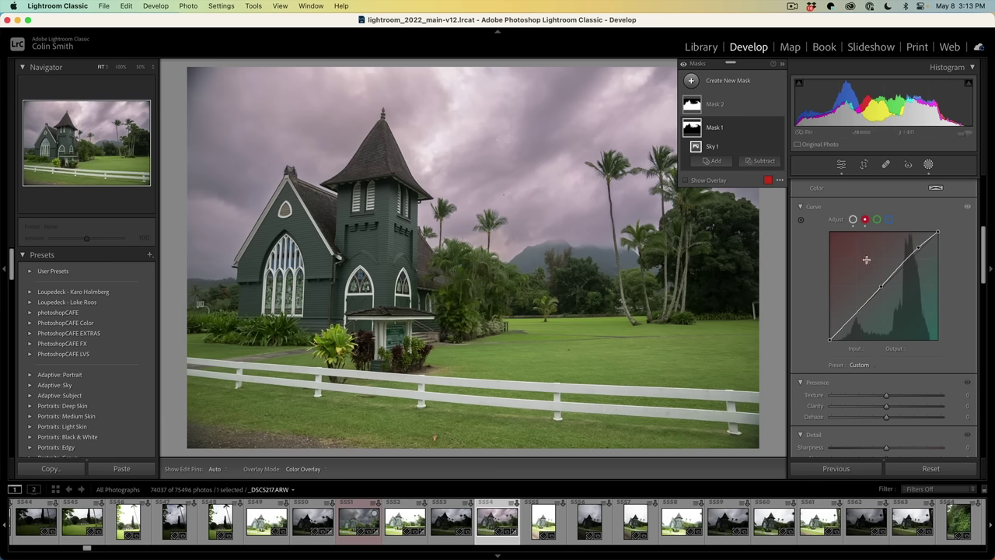
{"action": "left_click", "coordinate": [890, 220]}
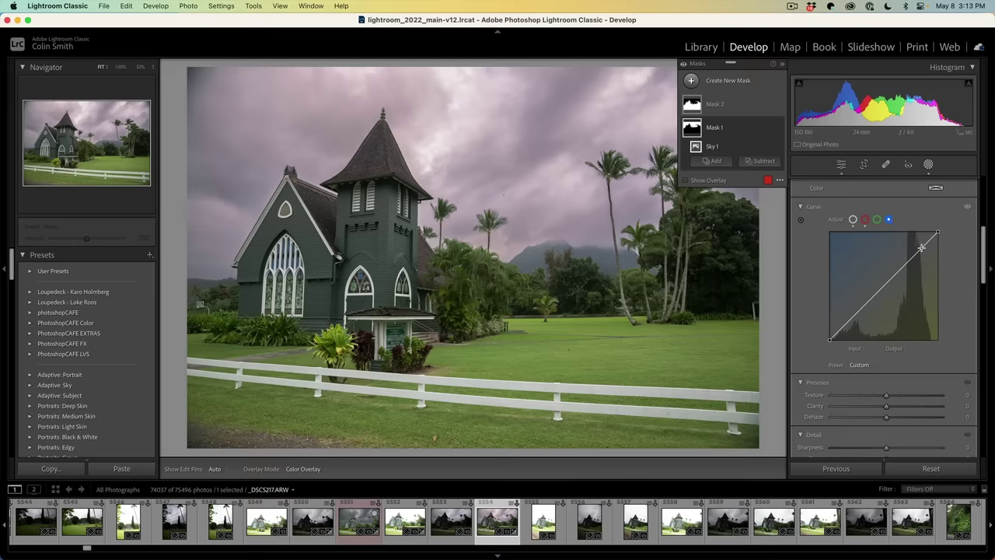
{"action": "left_click_drag", "start_coordinate": [921, 247], "coordinate": [925, 253]}
{"action": "left_click_drag", "start_coordinate": [883, 297], "coordinate": [888, 281]}
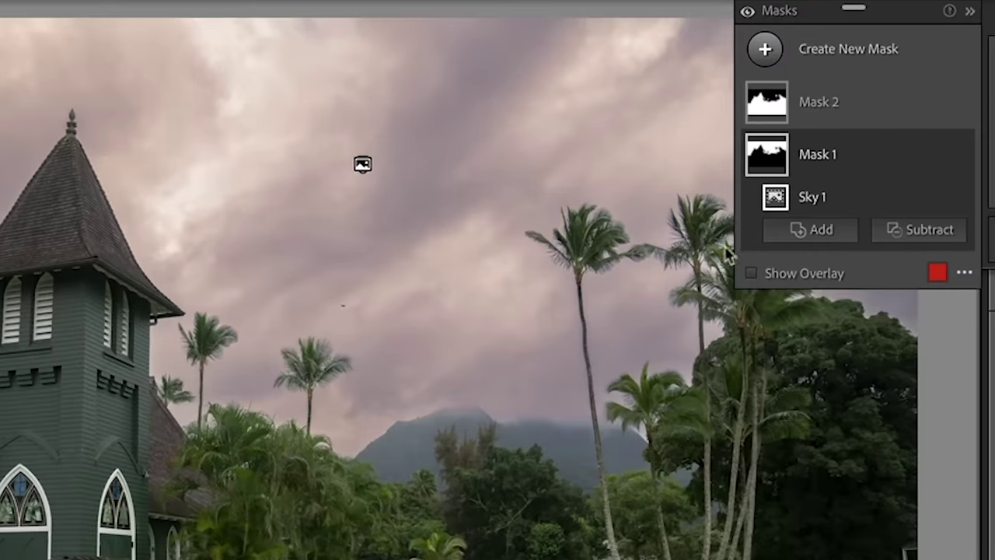
Shape Mask 2's blue curve with a shadow point at input 36, output 43, a midtone point at 129, 132, and lowered highlights
{"action": "mouse_move", "coordinate": [698, 130]}
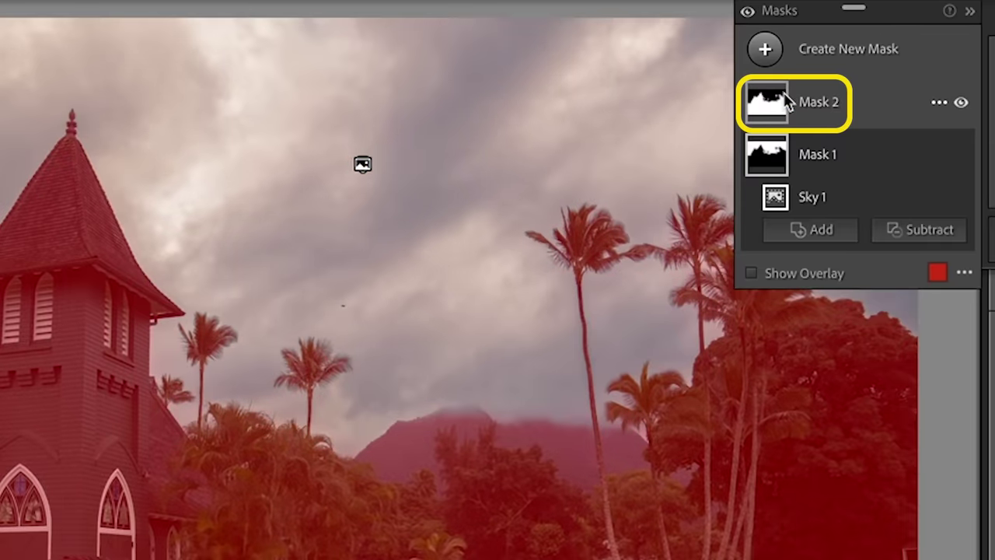
{"action": "left_click", "coordinate": [775, 97]}
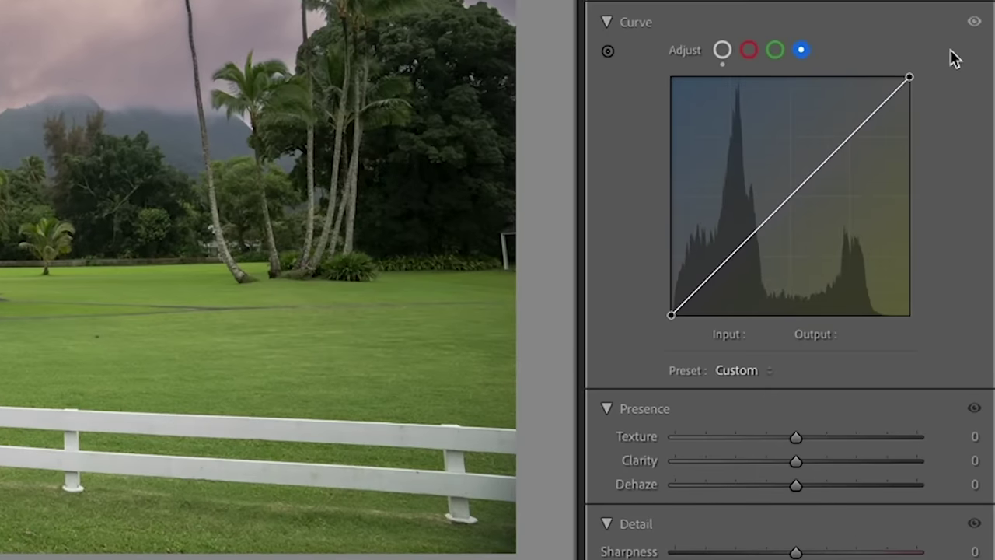
{"action": "scroll", "coordinate": [965, 84], "scroll_direction": "down", "scroll_amount": 1}
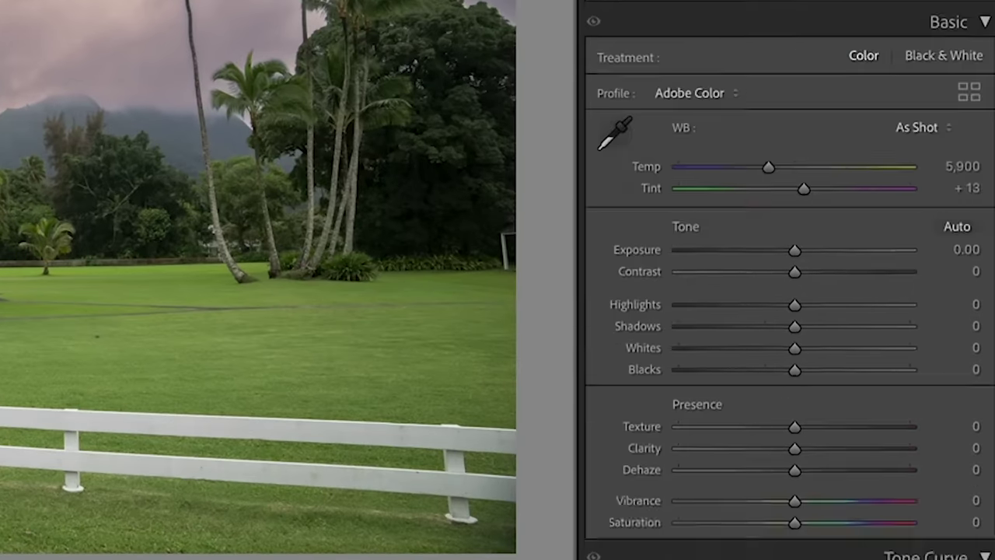
{"action": "scroll", "coordinate": [868, 330], "scroll_direction": "down", "scroll_amount": 10}
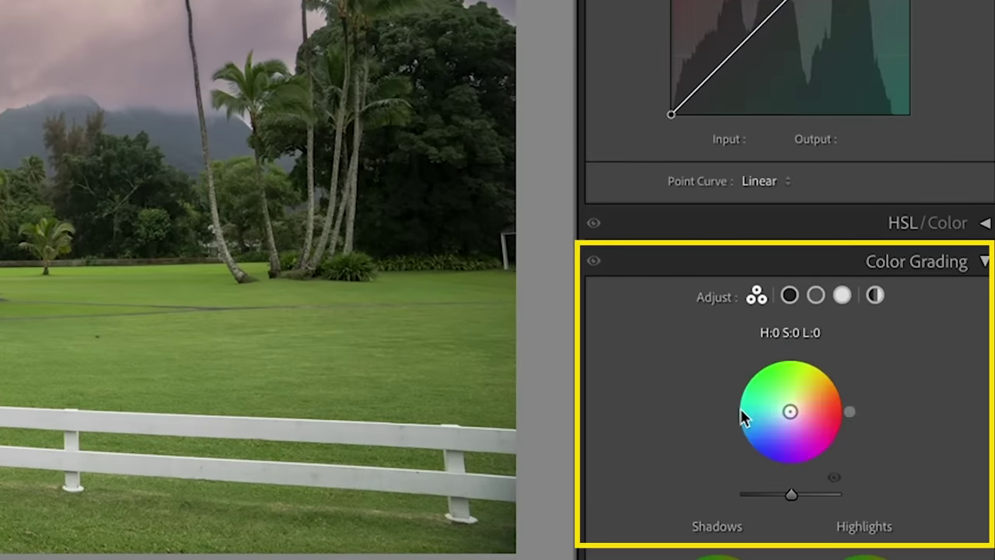
{"action": "scroll", "coordinate": [790, 280], "scroll_direction": "up", "scroll_amount": 5}
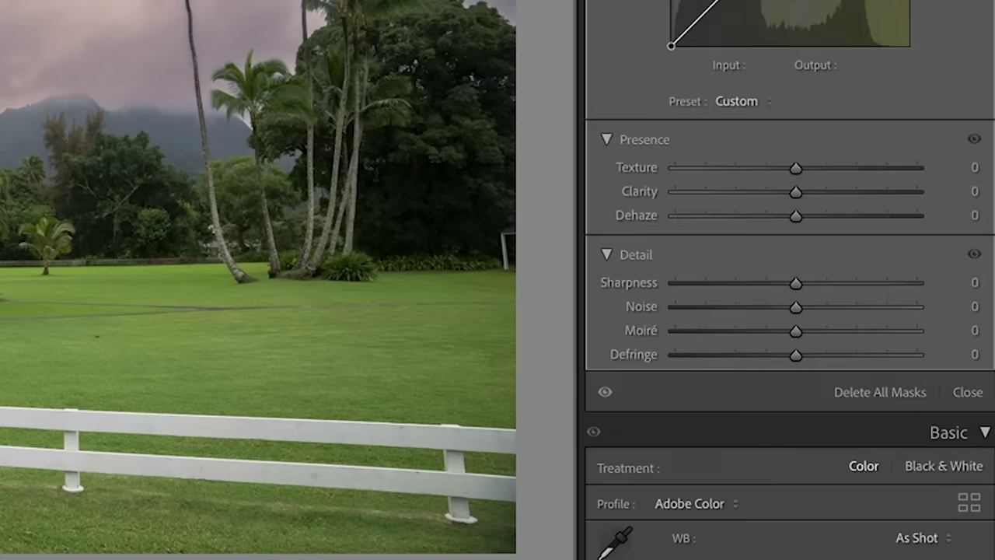
{"action": "scroll", "coordinate": [790, 280], "scroll_direction": "up", "scroll_amount": 6}
{"action": "scroll", "coordinate": [635, 42], "scroll_direction": "down", "scroll_amount": 5}
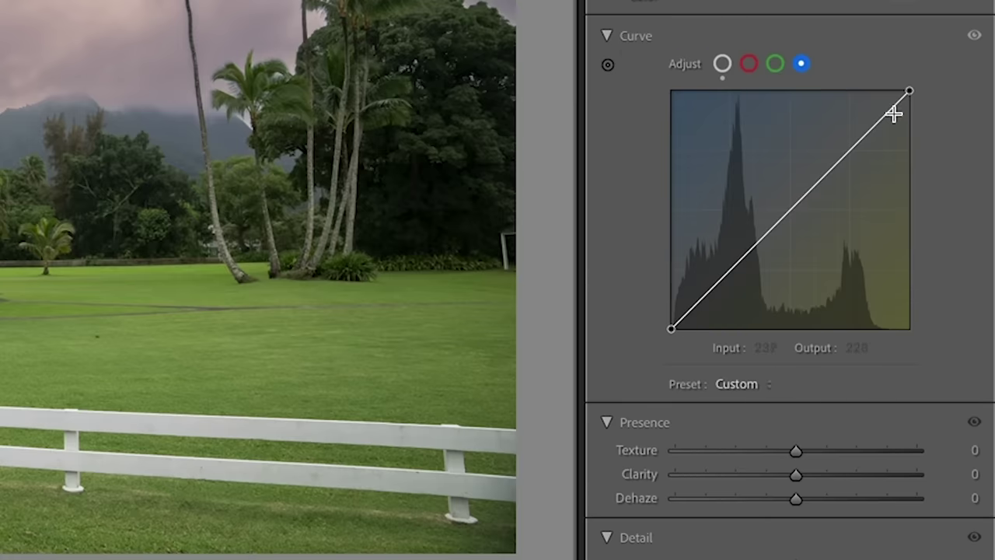
{"action": "left_click", "coordinate": [702, 294]}
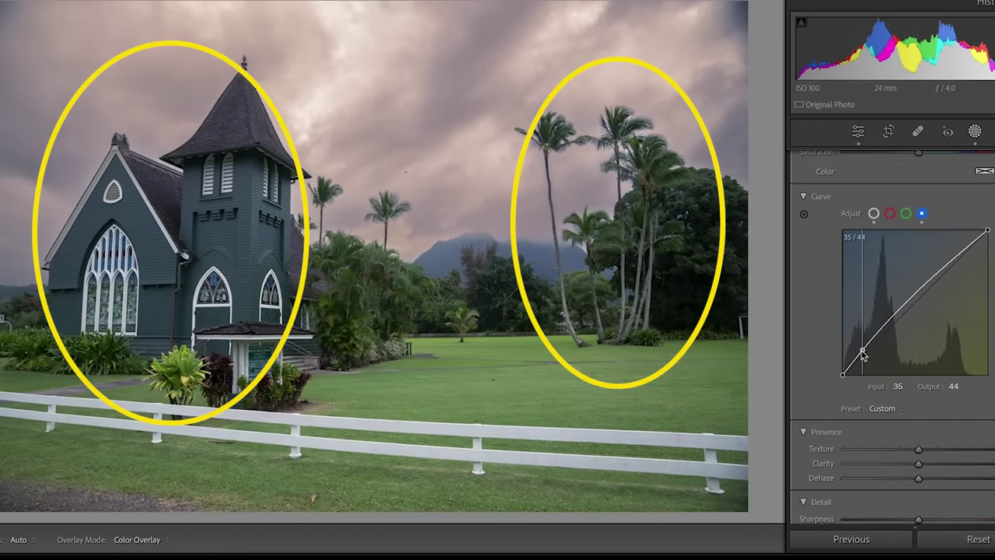
{"action": "left_click_drag", "start_coordinate": [862, 354], "coordinate": [862, 351]}
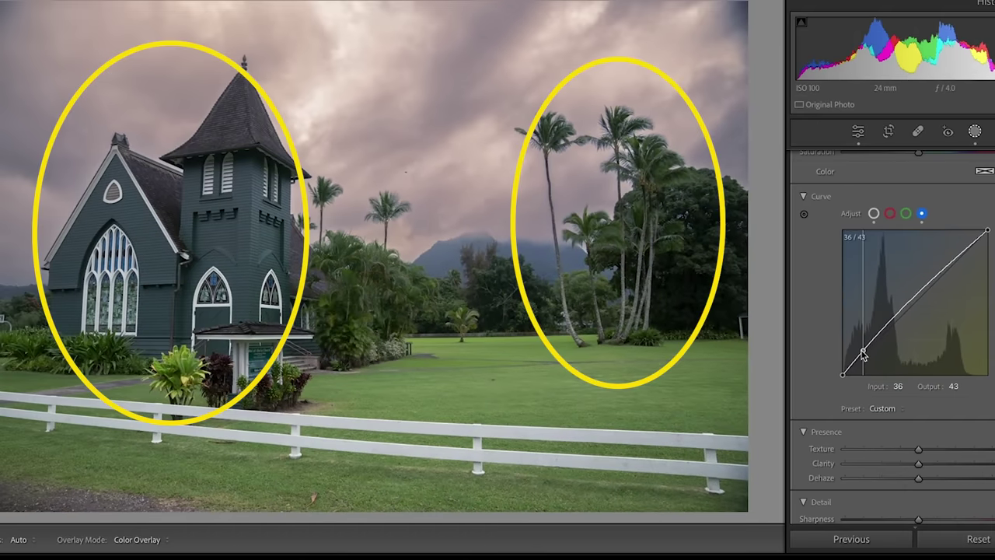
{"action": "left_click", "coordinate": [917, 304]}
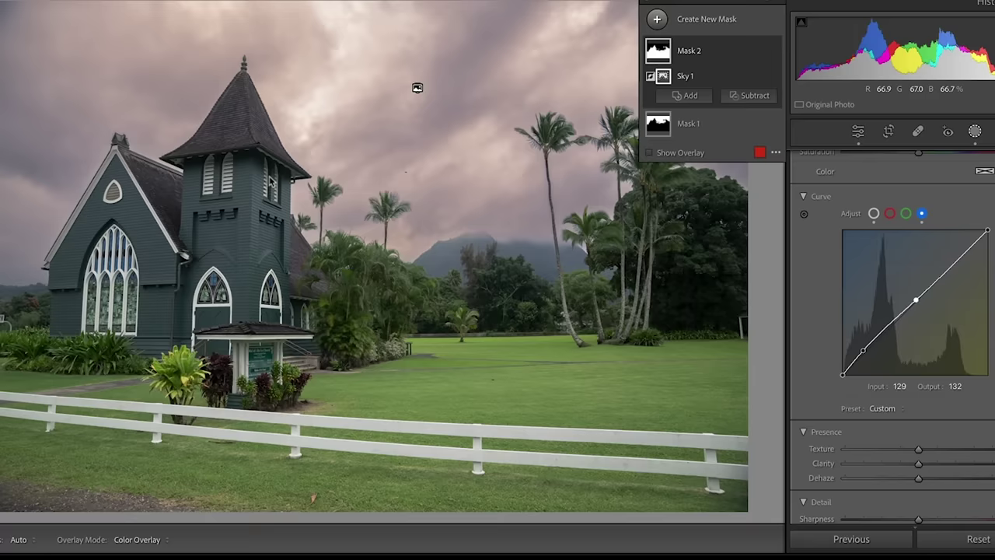
{"action": "left_click_drag", "start_coordinate": [968, 248], "coordinate": [974, 256]}
Fine-tune the foreground mask's red channel curve with a highlight point and a midtone point at input 123, output 126
{"action": "left_click", "coordinate": [890, 214]}
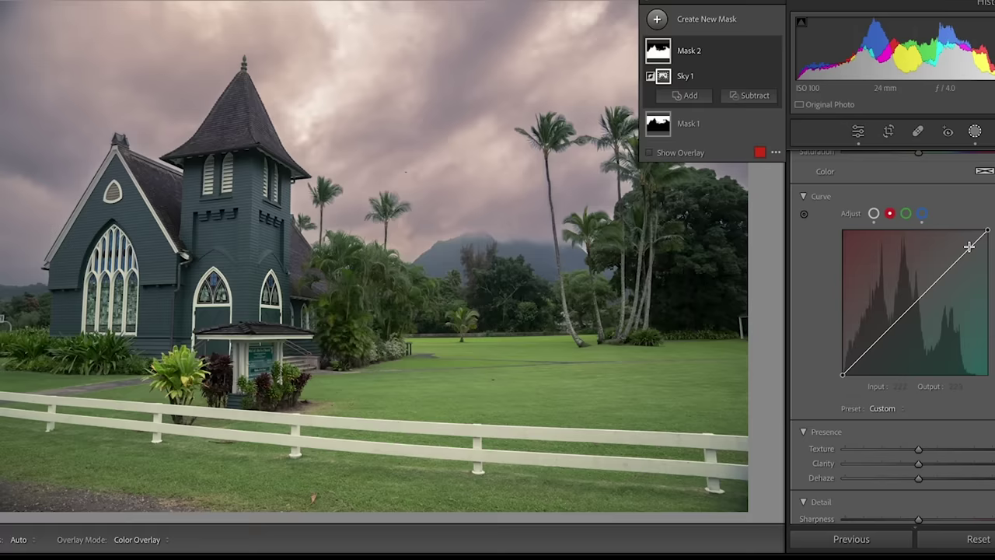
{"action": "left_click_drag", "start_coordinate": [968, 247], "coordinate": [969, 249]}
{"action": "left_click_drag", "start_coordinate": [907, 307], "coordinate": [912, 304]}
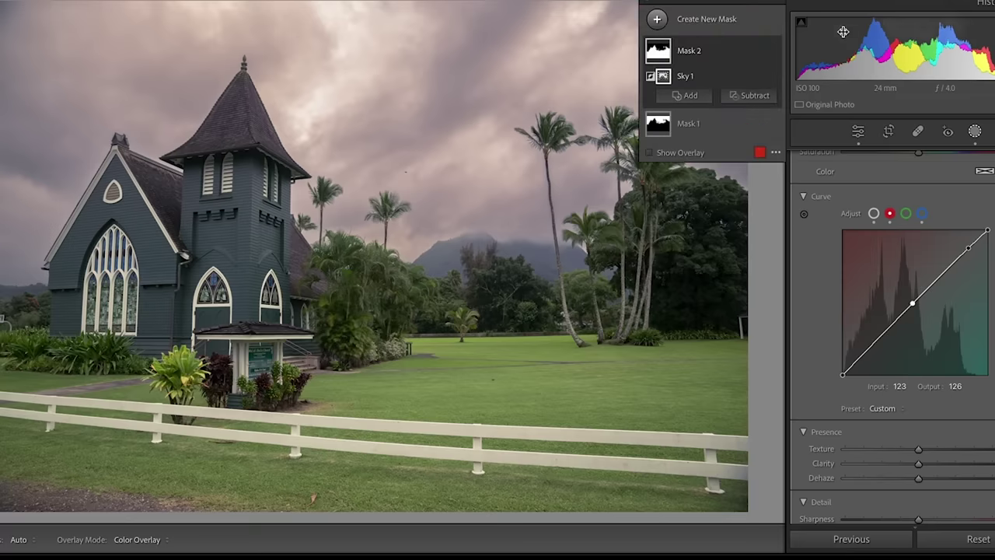
Collapse the list of masks and compare the photo before and after the edits
{"action": "left_click", "coordinate": [781, 3]}
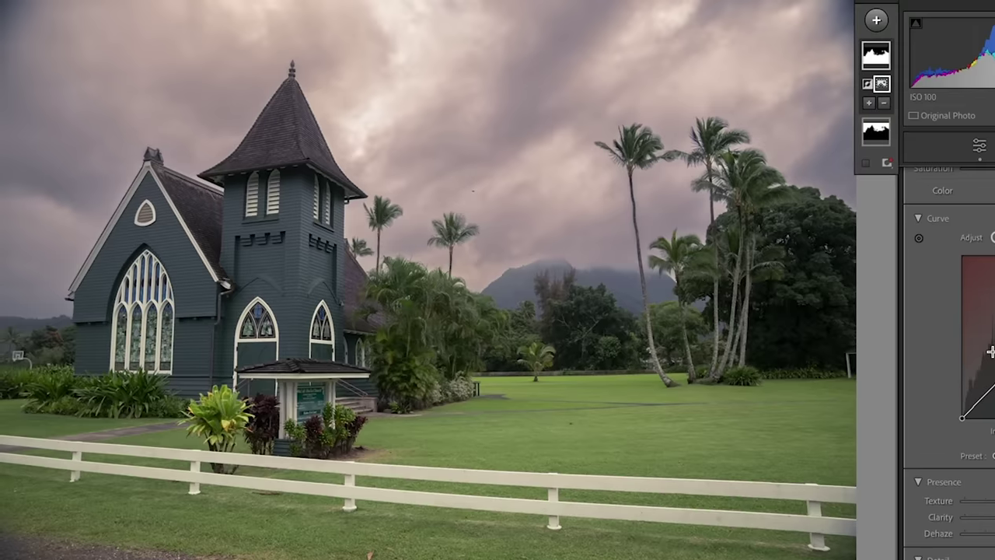
{"action": "key", "text": "backslash"}
{"action": "key", "text": "backslash"}
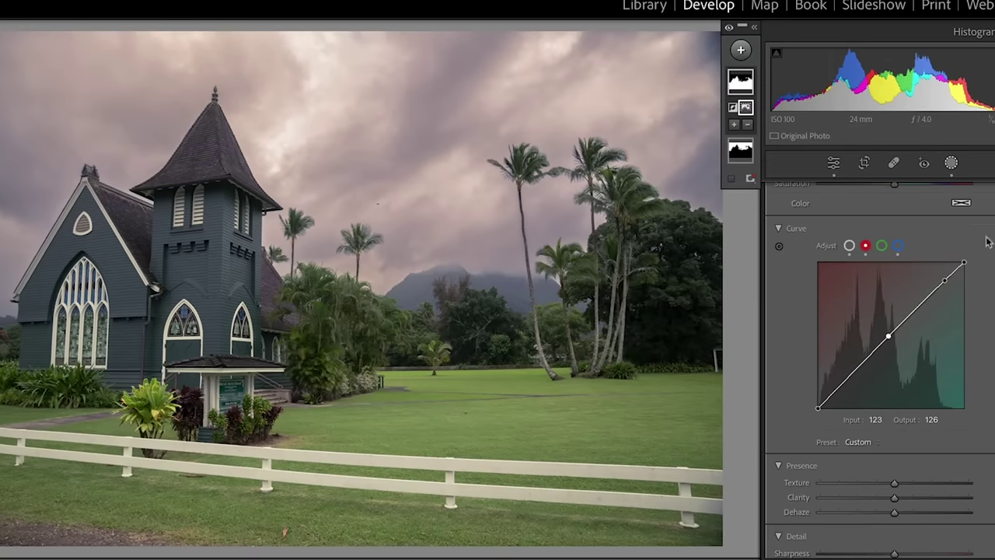
Try the full range of Mask 2's overall Amount and settle on a slightly reduced strength for the foreground
{"action": "scroll", "coordinate": [791, 238], "scroll_direction": "up", "scroll_amount": 5}
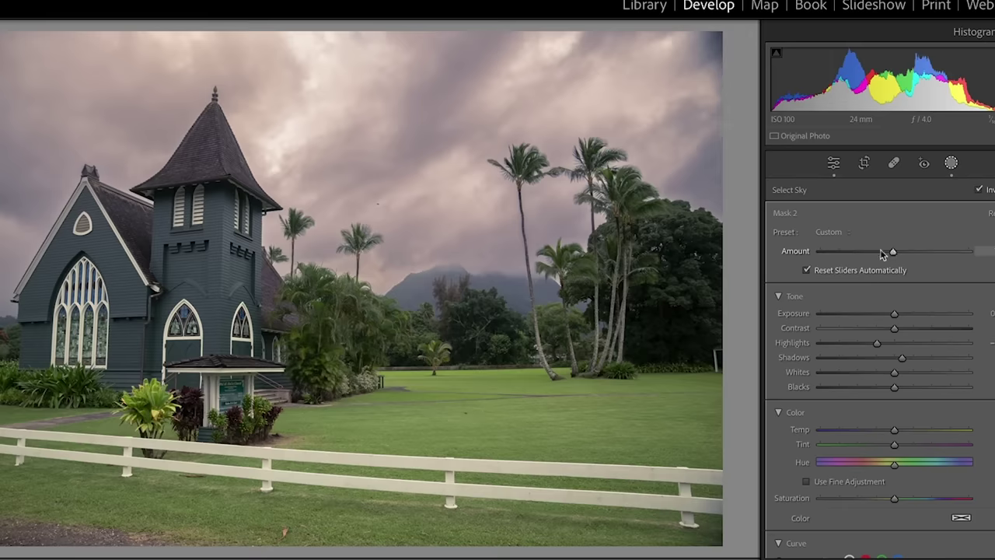
{"action": "left_click_drag", "start_coordinate": [824, 251], "coordinate": [989, 258]}
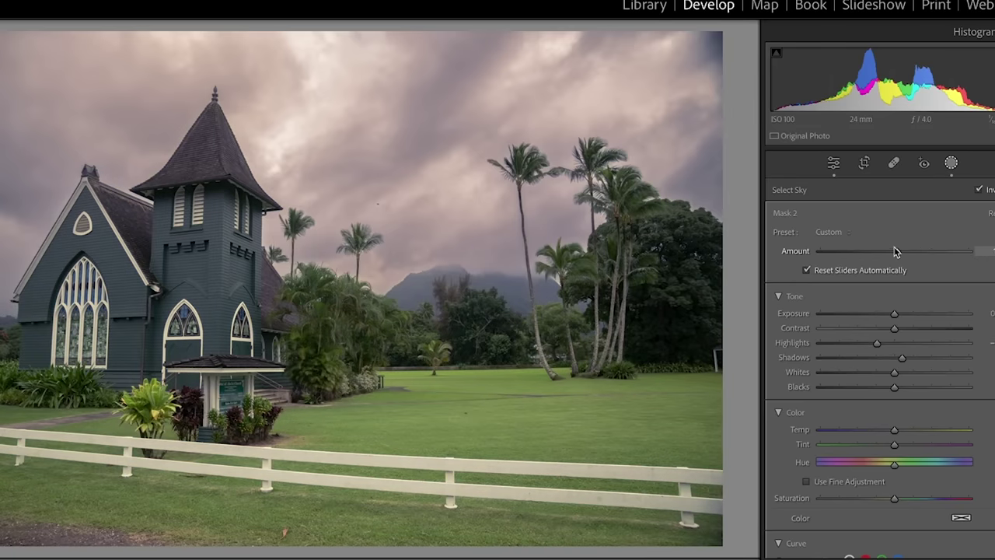
{"action": "mouse_move", "coordinate": [877, 252]}
{"action": "left_mouse_down"}
{"action": "mouse_move", "coordinate": [854, 253]}
{"action": "mouse_move", "coordinate": [871, 251]}
{"action": "left_mouse_up"}
Slightly reduce the overall Amount of the sky mask, Mask 1, and compare the result with the original photo
{"action": "mouse_move", "coordinate": [742, 100]}
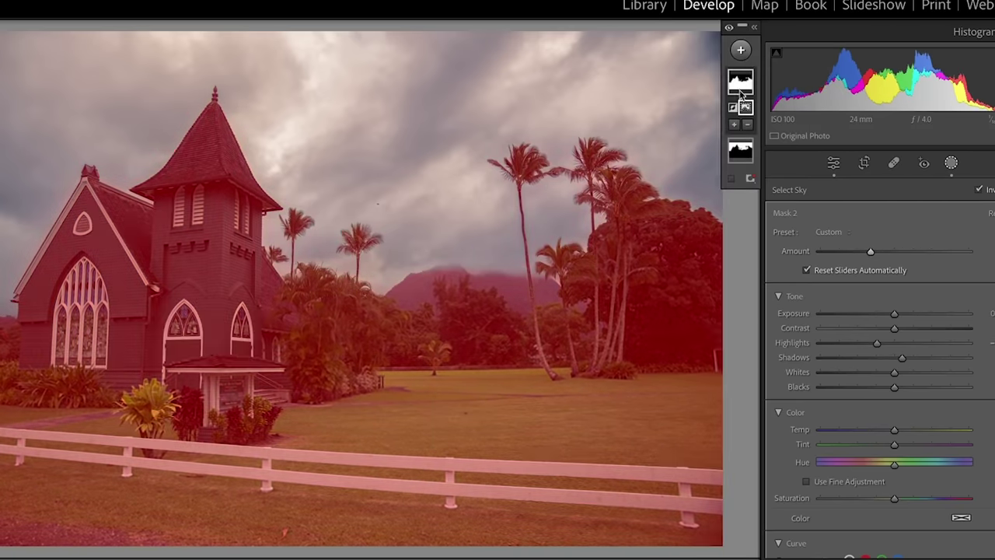
{"action": "left_click", "coordinate": [740, 150]}
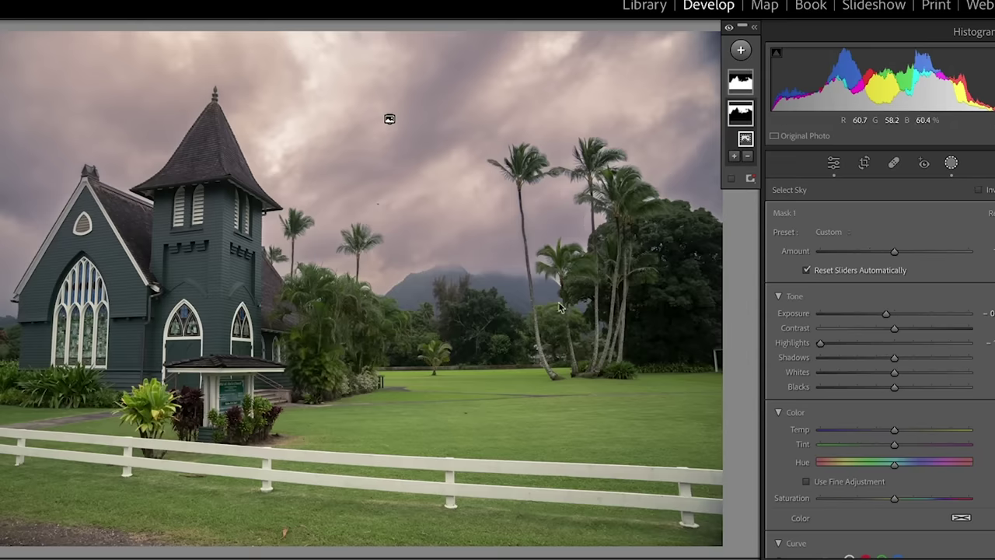
{"action": "mouse_move", "coordinate": [887, 253]}
{"action": "left_mouse_down"}
{"action": "mouse_move", "coordinate": [845, 252]}
{"action": "mouse_move", "coordinate": [884, 250]}
{"action": "left_mouse_up"}
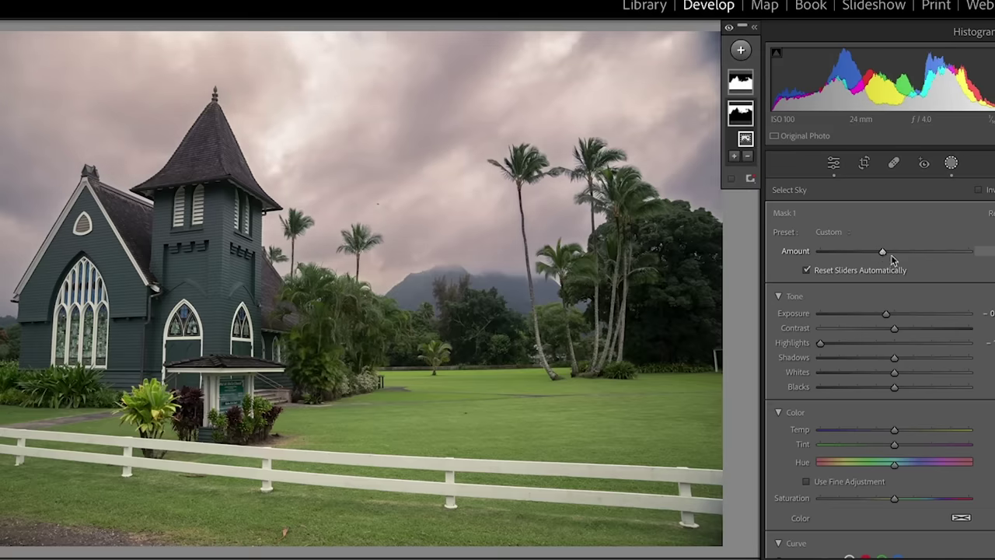
{"action": "key", "text": "backslash"}
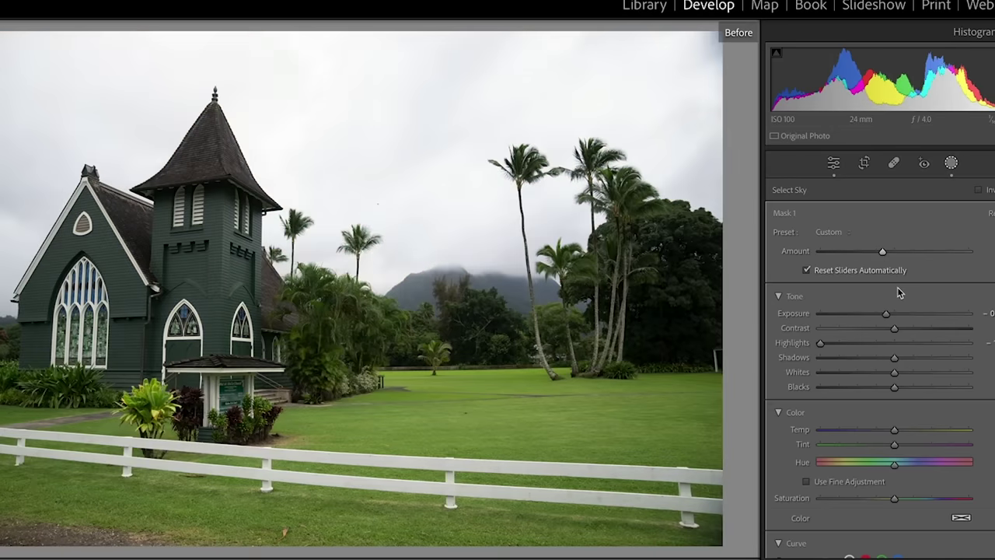
{"action": "key", "text": "backslash"}
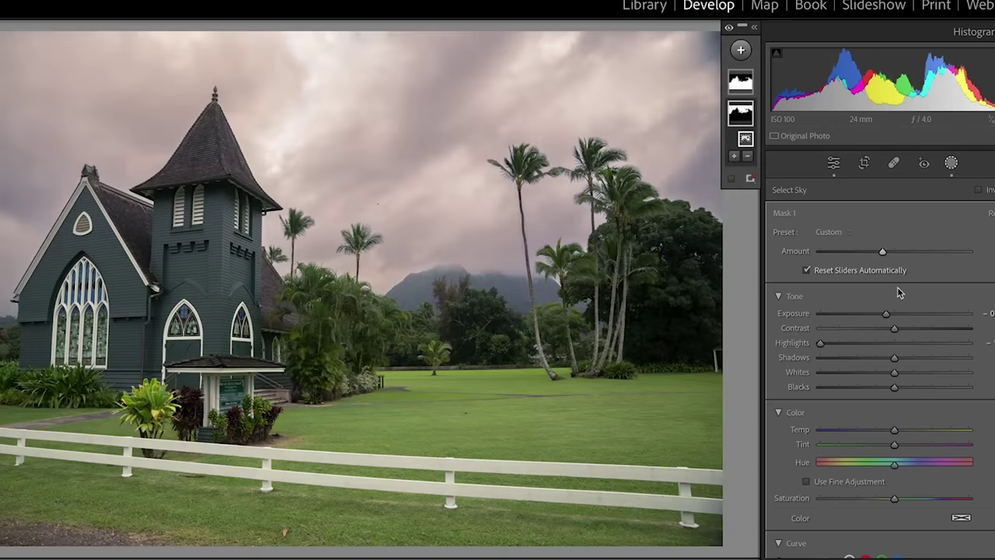